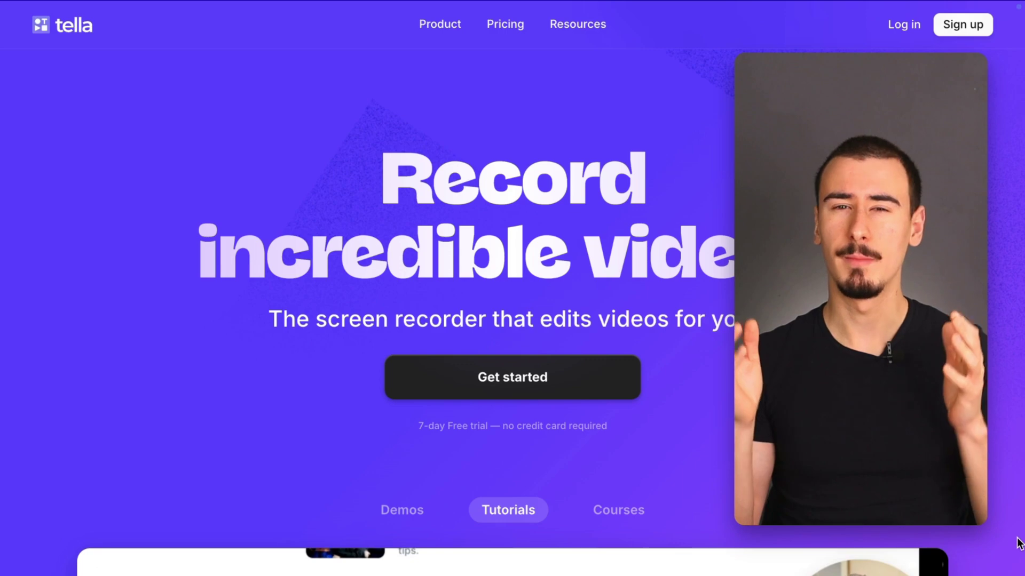
Select 'I'm recording both my camera and the' in Track 1 and bring up the New layer options.
scroll(998, 523, "down", 2)
scroll(997, 523, "down", 3)
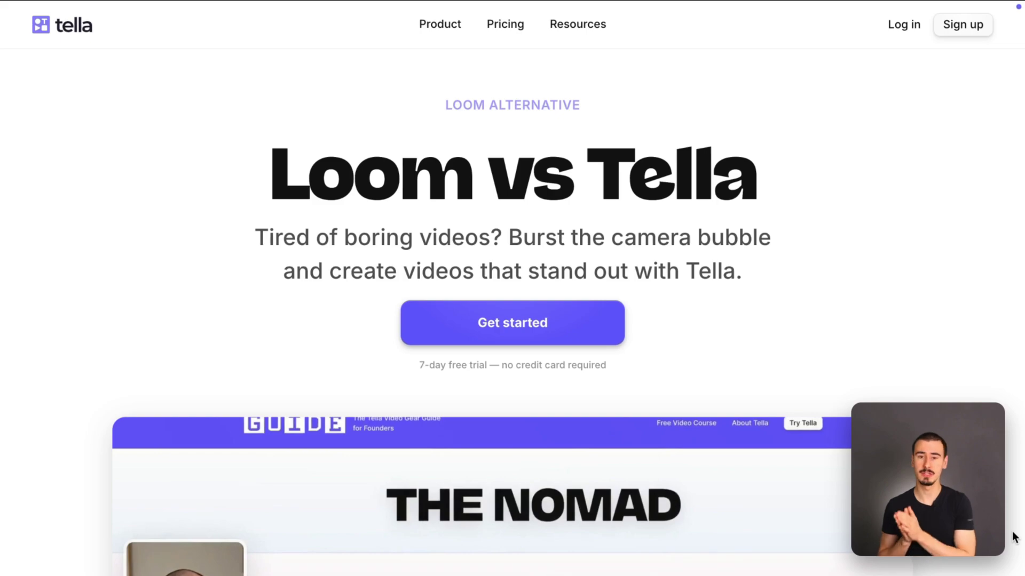
scroll(1014, 536, "down", 5)
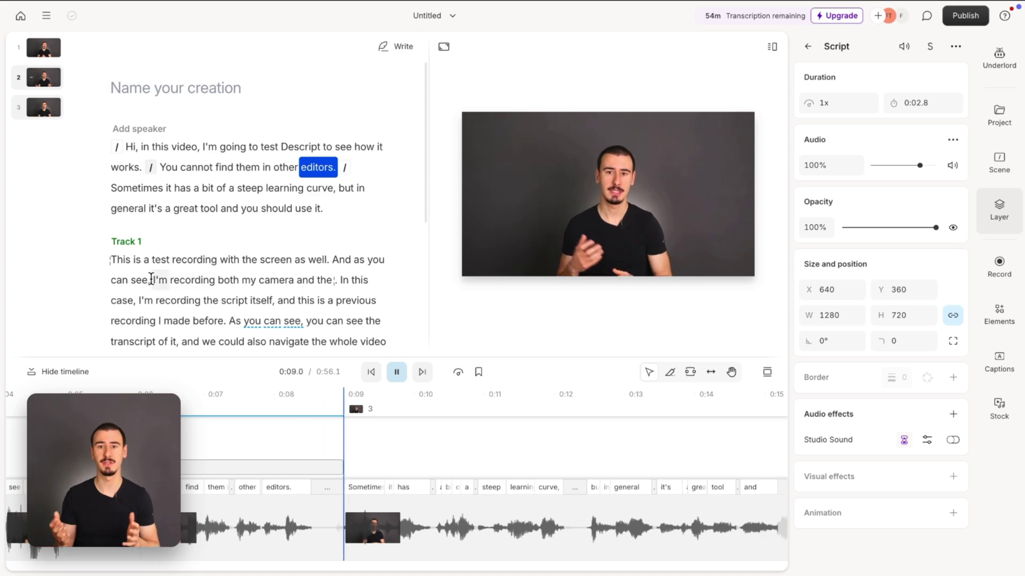
left_click_drag(152, 280, 336, 288)
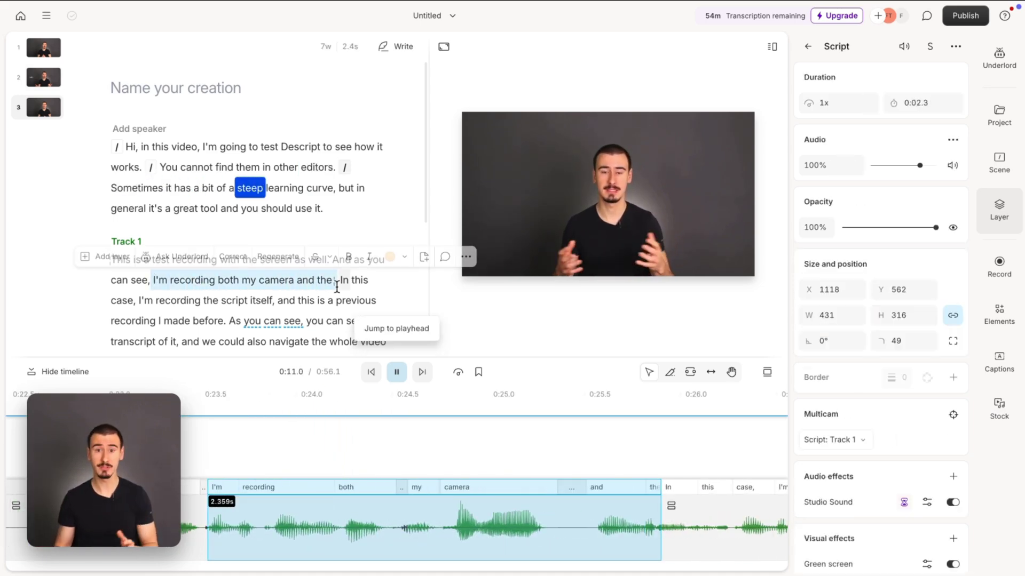
left_click(101, 256)
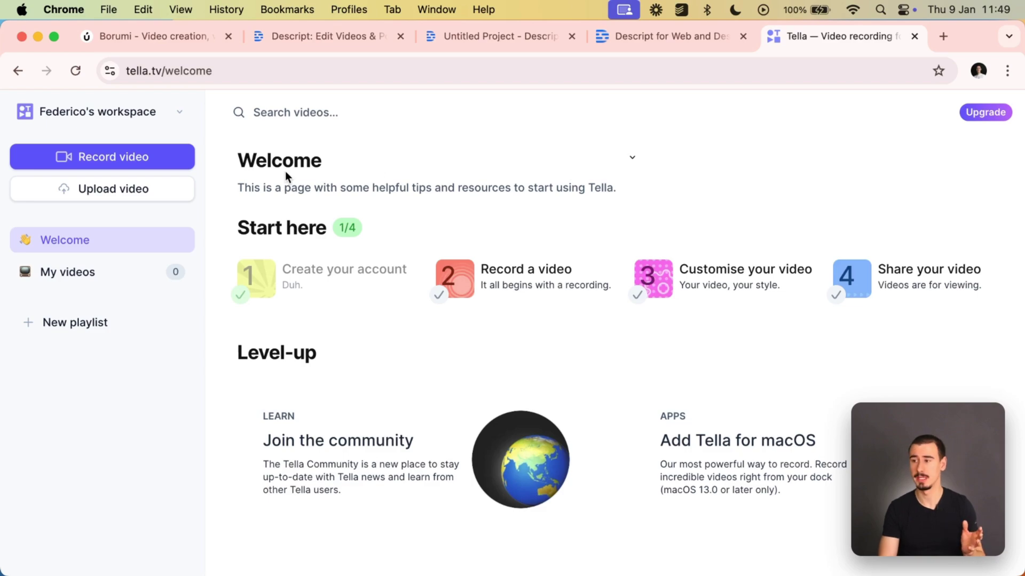
Record a short Tella web-app clip of Screen 2 plus the camera, then stop it.
left_click(158, 159)
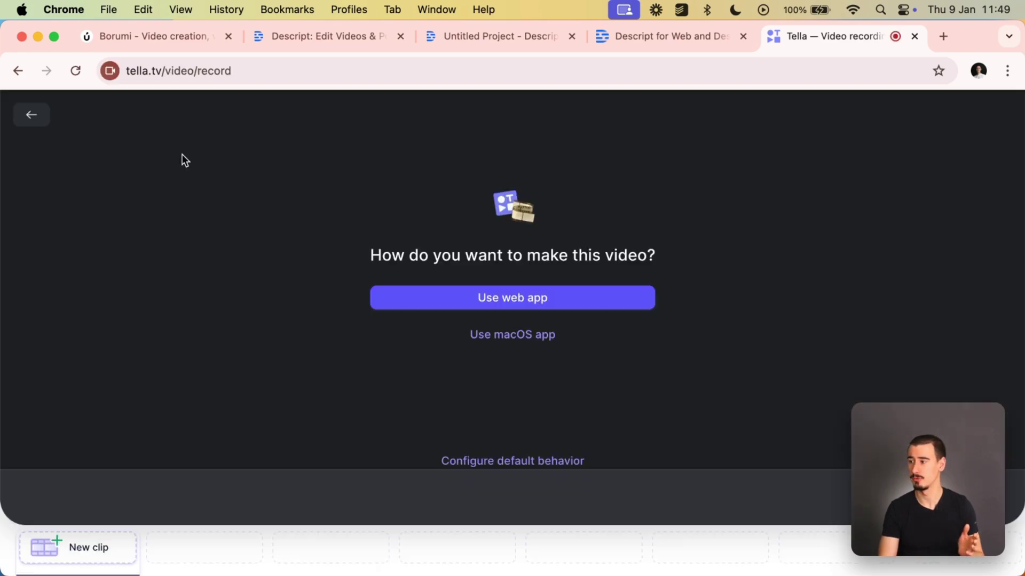
left_click(526, 299)
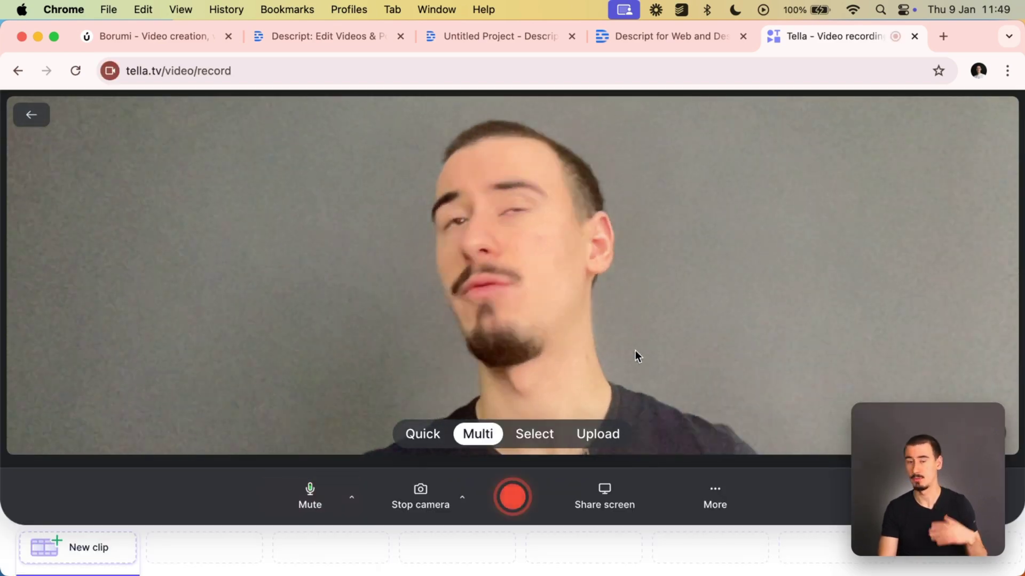
left_click(608, 491)
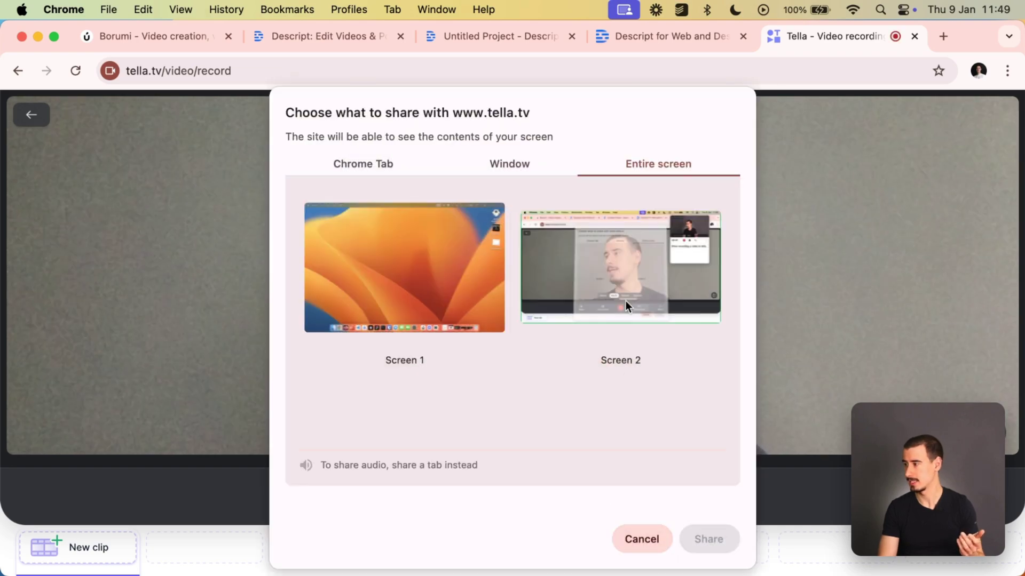
left_click(626, 295)
left_click(702, 543)
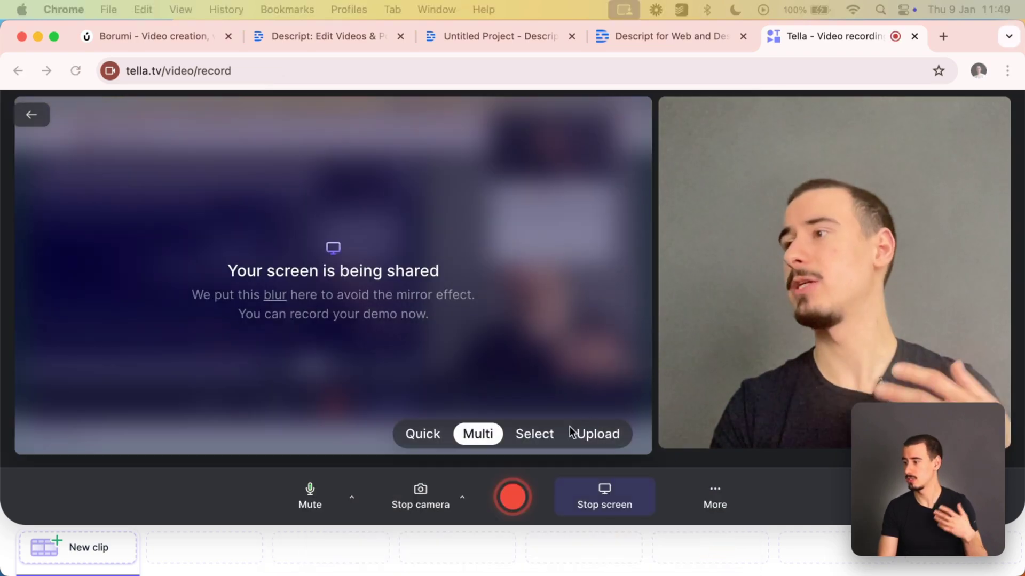
left_click(515, 492)
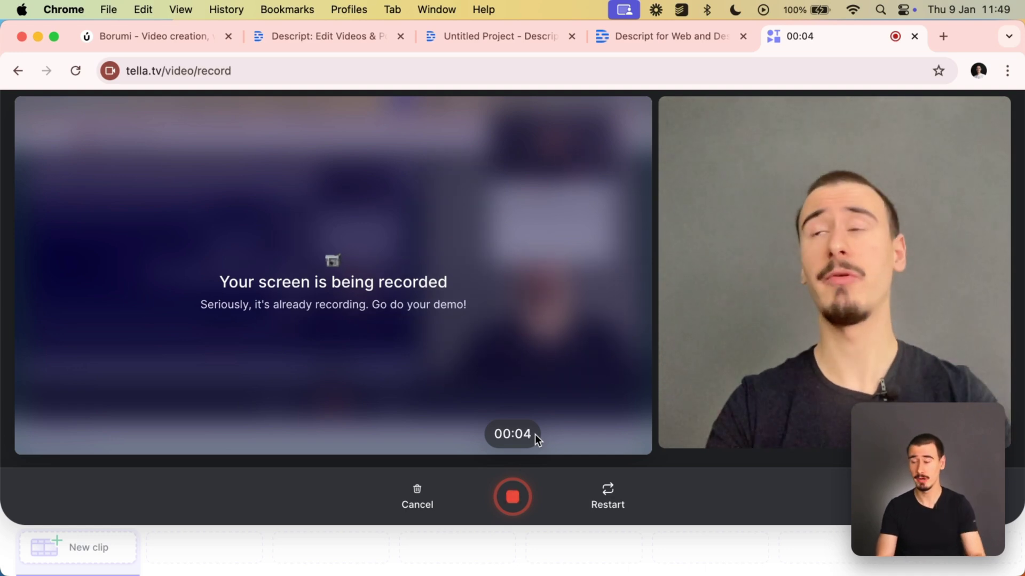
left_click(512, 495)
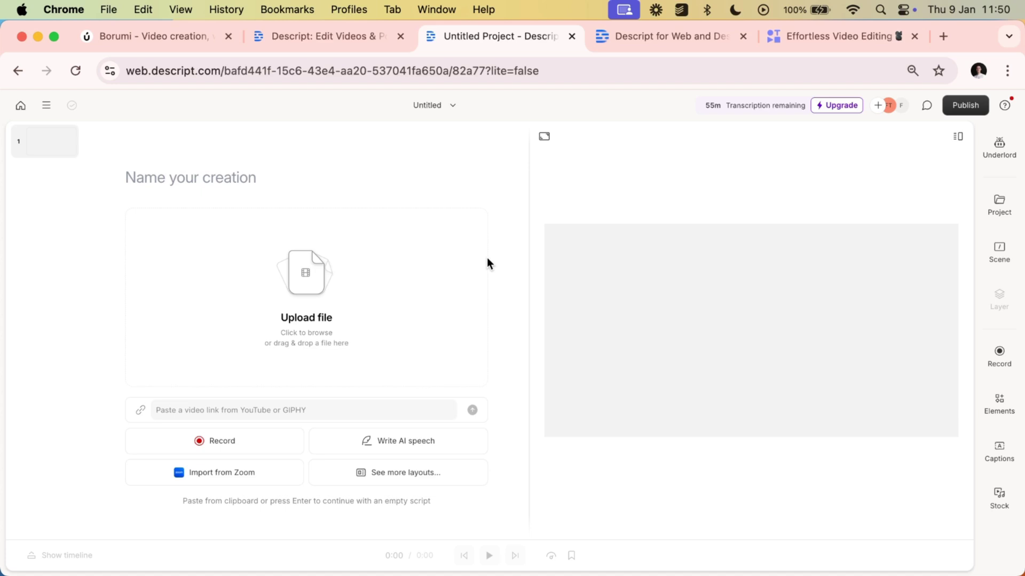
Record the FaceTime HD Camera with the entire Screen 2 into the script, then stop.
left_click(233, 440)
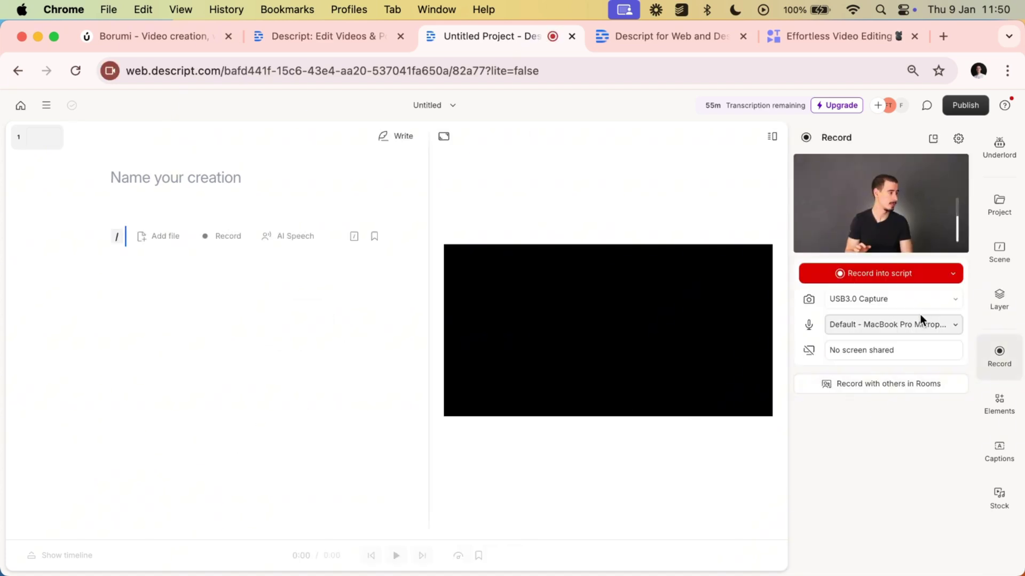
left_click(873, 325)
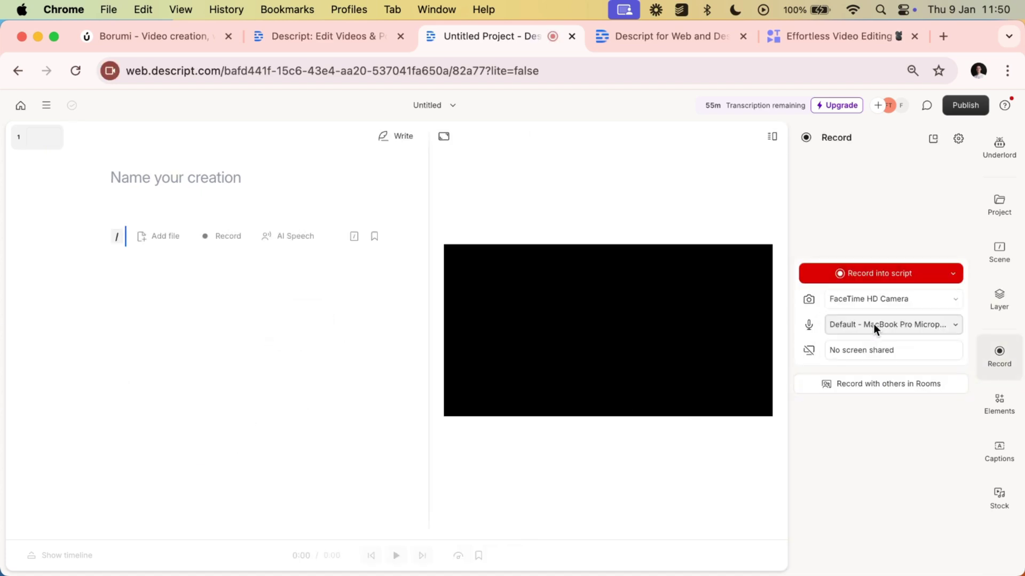
left_click(905, 348)
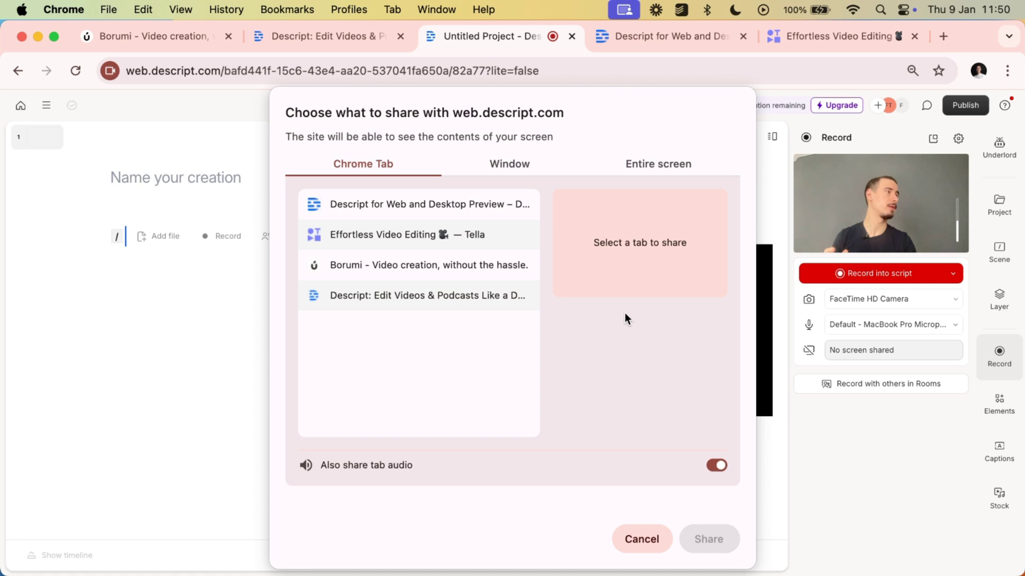
left_click(644, 154)
left_click(591, 229)
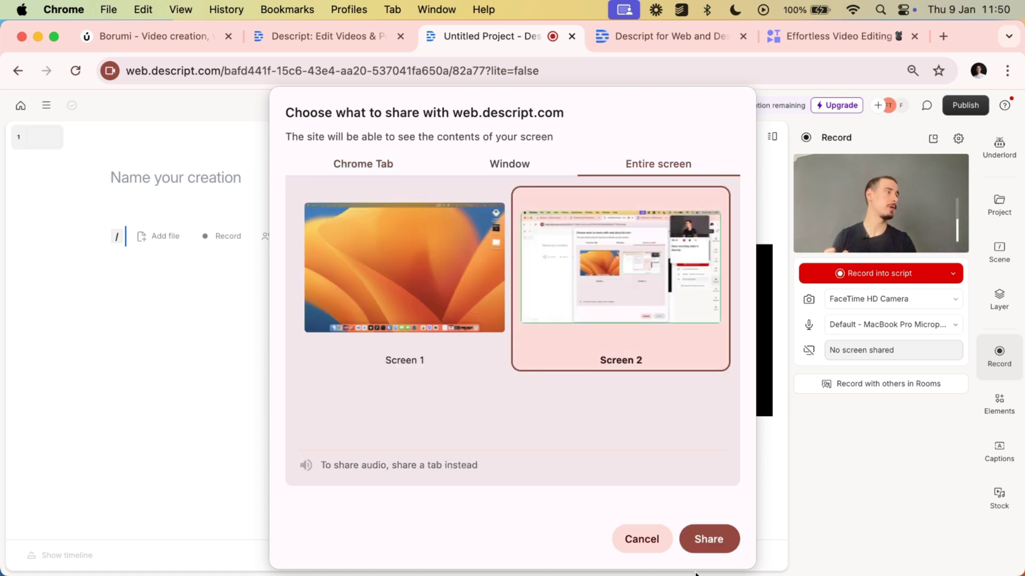
left_click(716, 536)
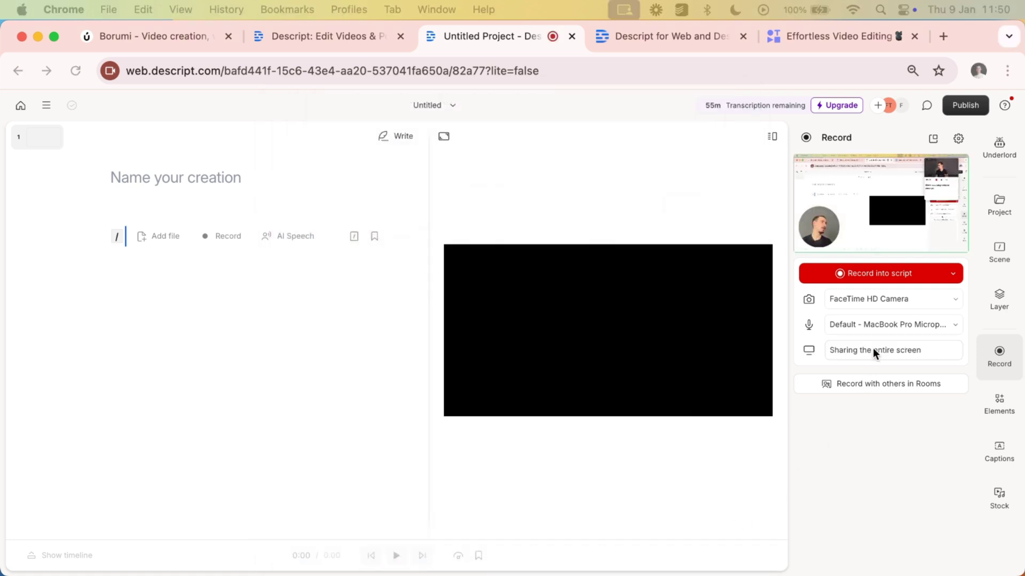
left_click(866, 273)
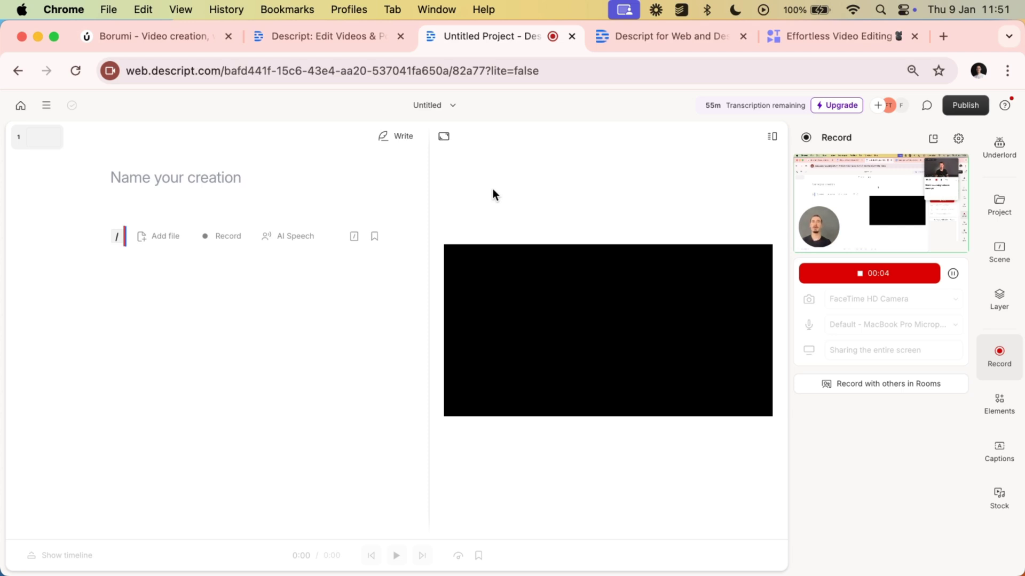
left_click(891, 277)
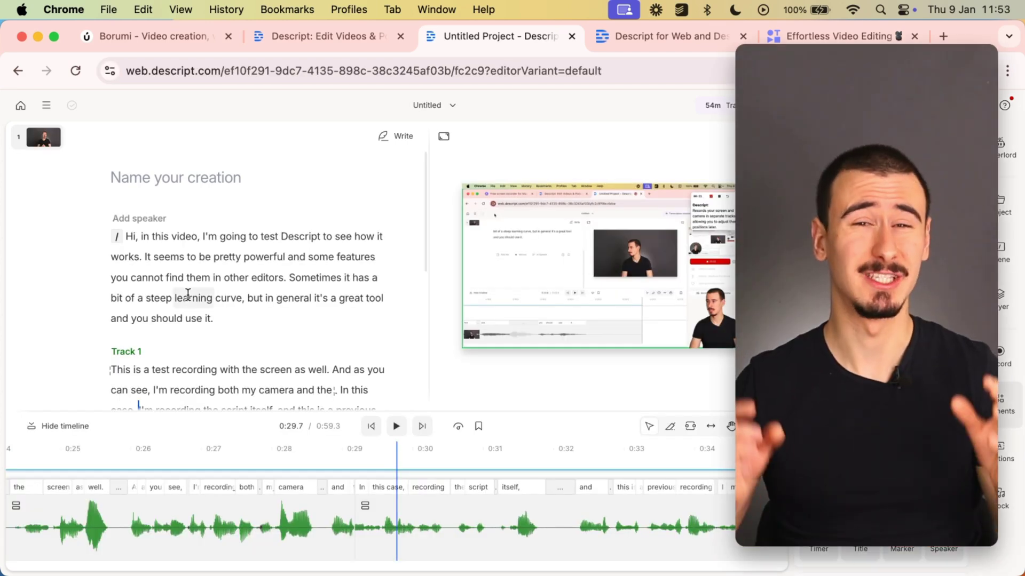
Cut 'It seems to be pretty powerful and some features' and overlay Hello! on 'You cannot find them in other editors'.
left_click_drag(145, 260, 384, 260)
key("BackSpace")
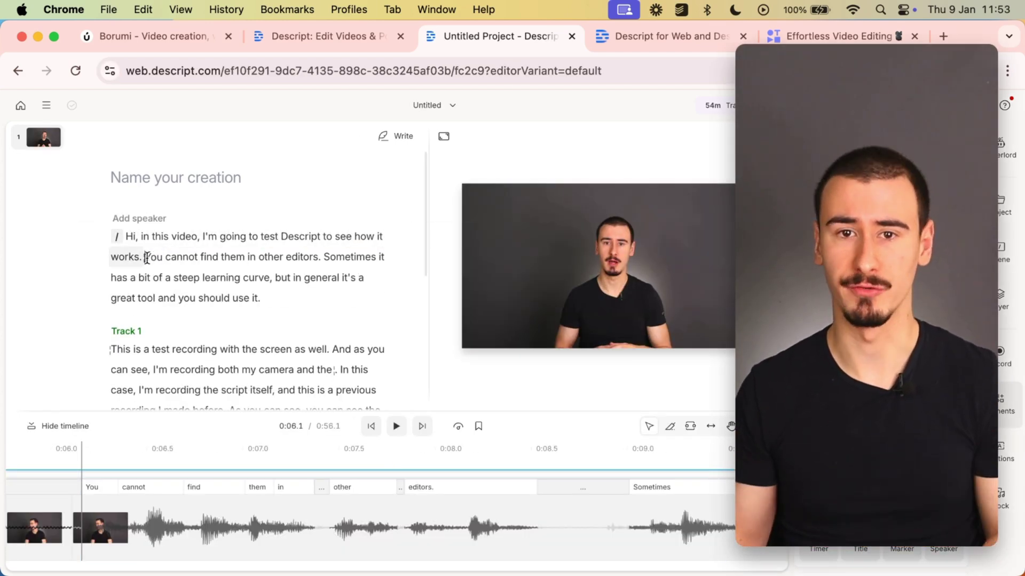
left_click_drag(146, 258, 321, 258)
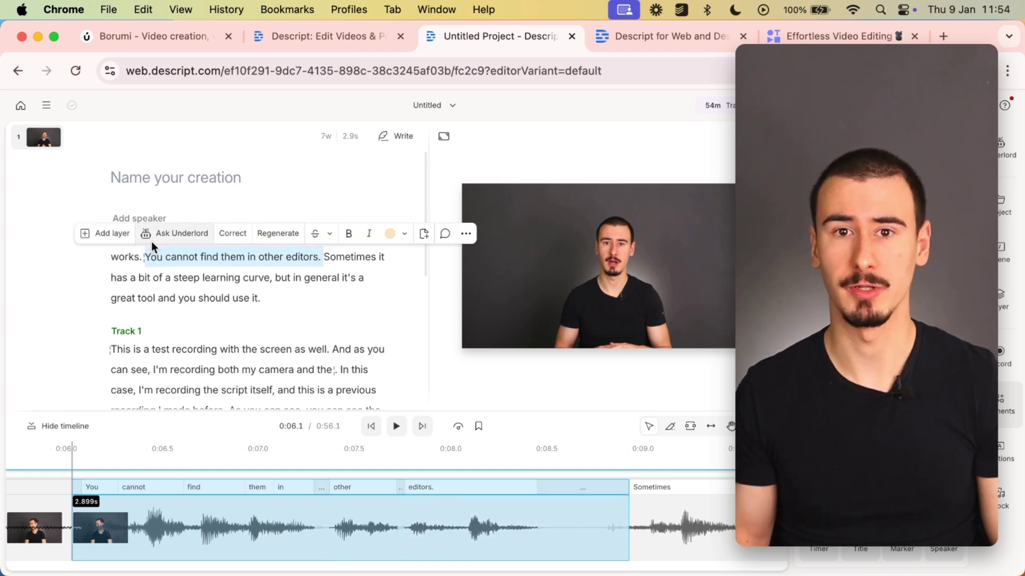
left_click(114, 235)
left_click(111, 348)
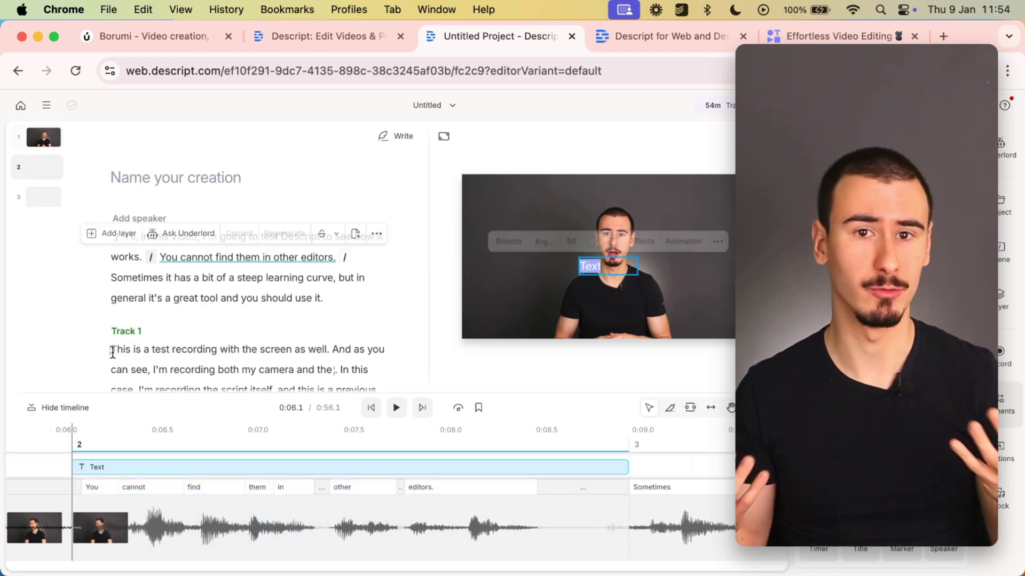
type("Hello!")
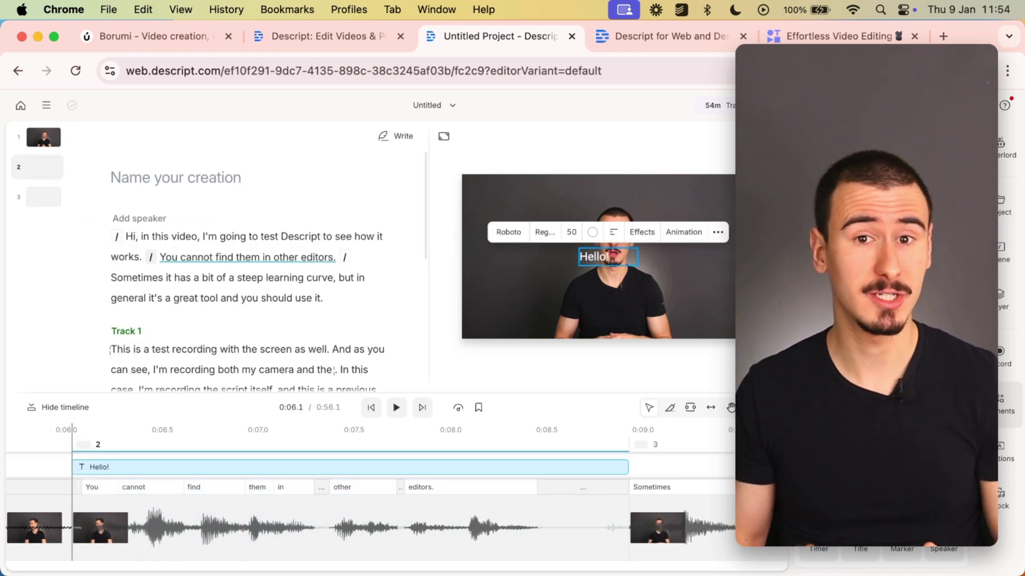
left_click(588, 289)
left_click(591, 260)
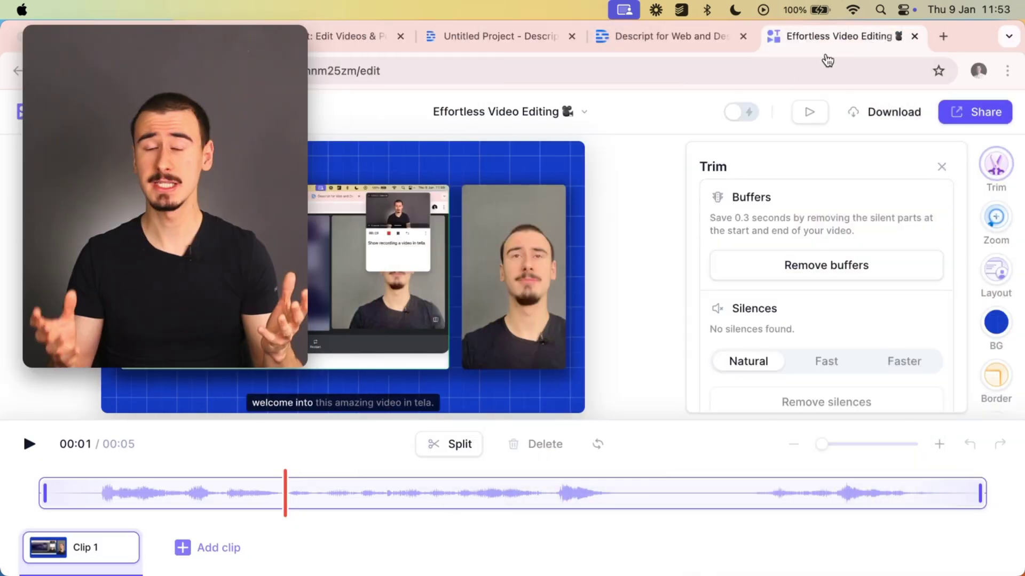
Toggle the Trim panel, open transcript editing, and bring up Share to copy the video link.
left_click(995, 164)
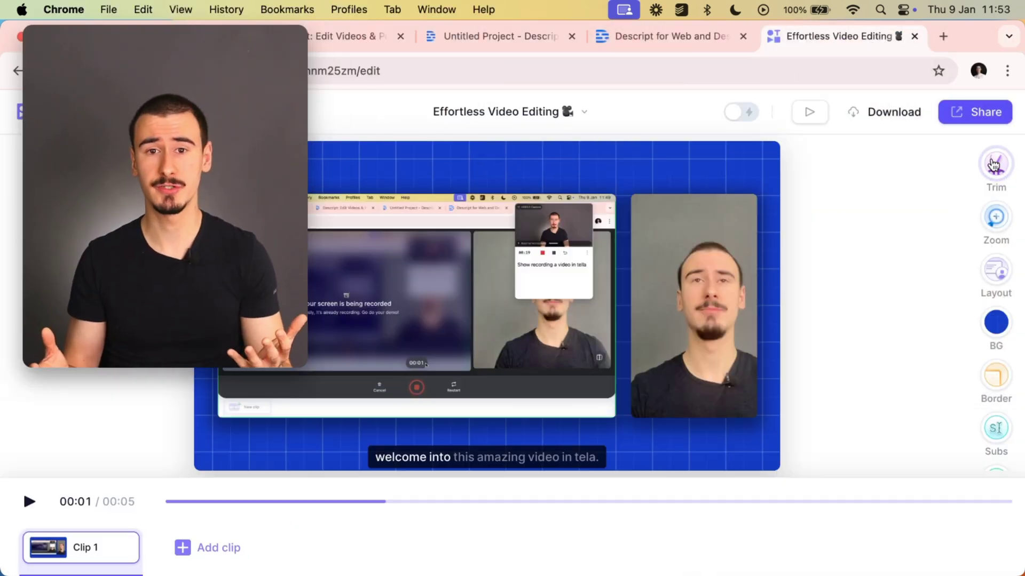
left_click(994, 164)
scroll(876, 251, "down", 5)
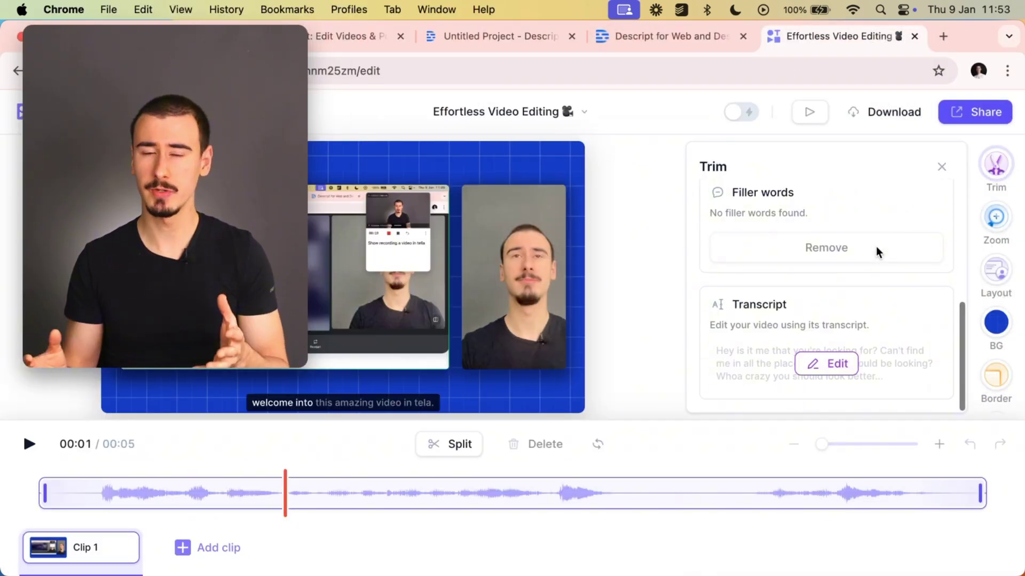
left_click(823, 363)
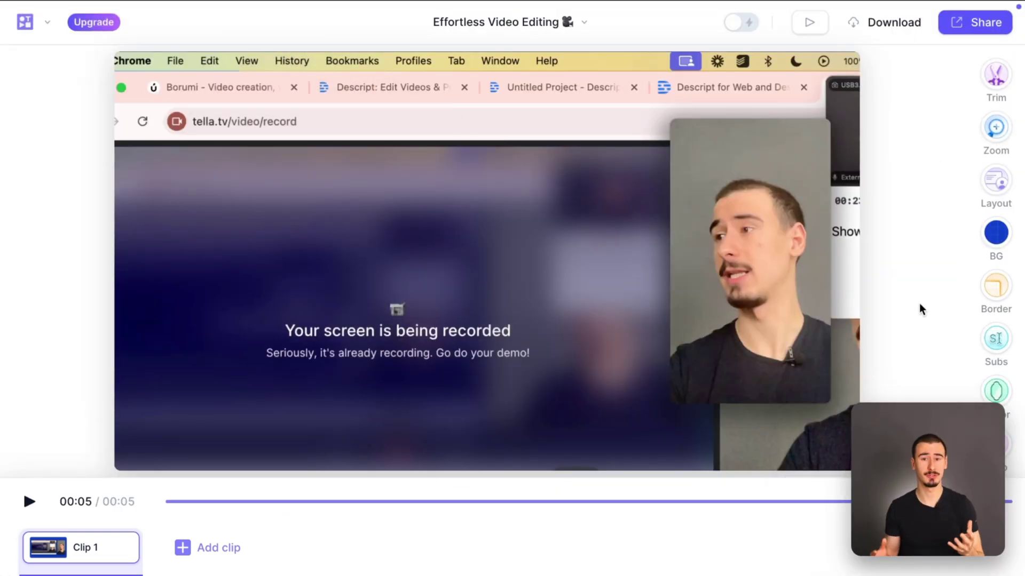
left_click(982, 20)
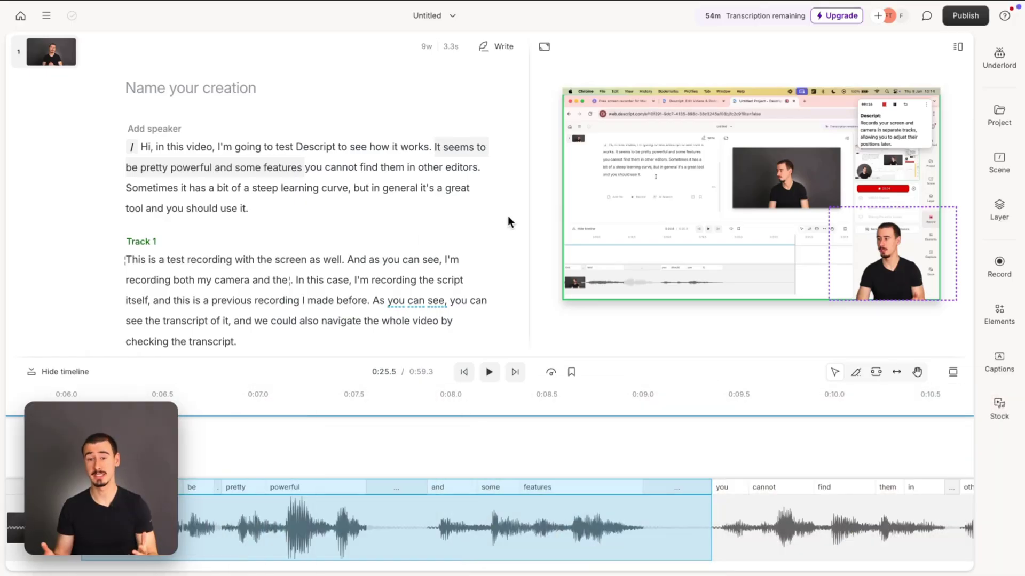
Keep Web link as the publish destination in the publishing options.
left_click(970, 18)
left_click(968, 72)
left_click(953, 94)
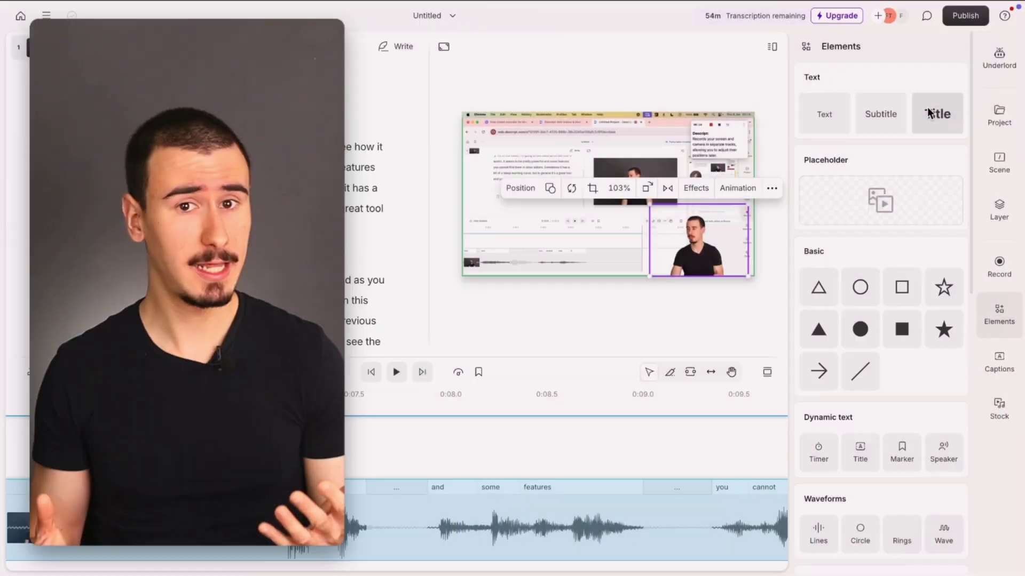
Add a title text layer reading 'Ho', view its colour choices, and replay from 00:00.
left_click(937, 114)
type("Ho!")
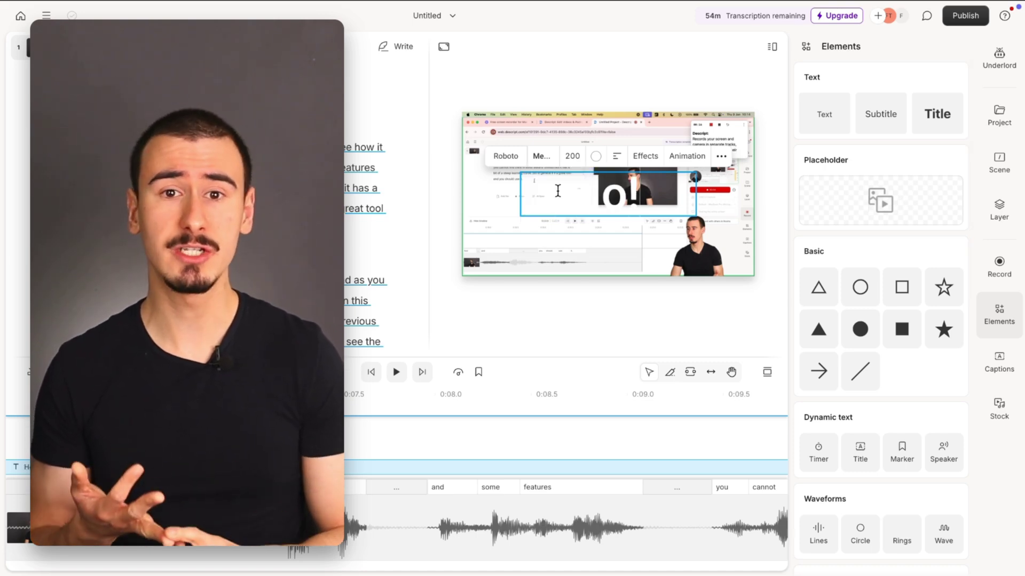
left_click(596, 155)
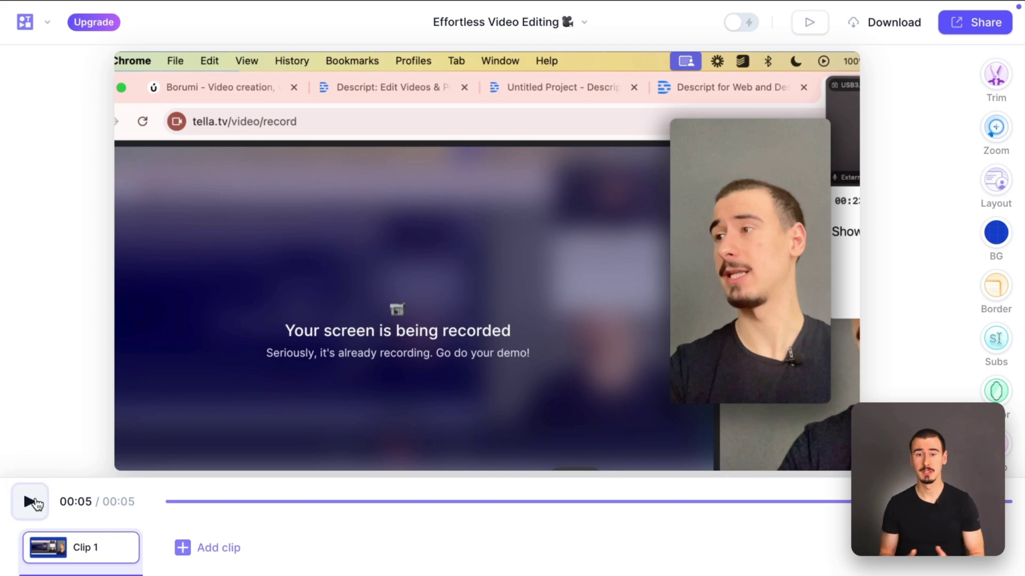
left_click(34, 502)
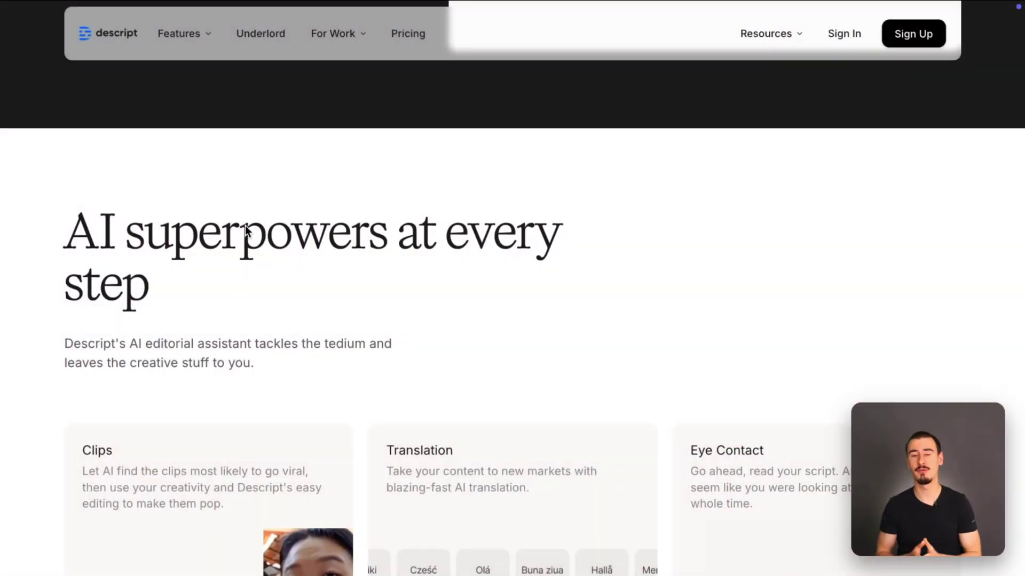
Highlight 'AI superpowers at every step' and scroll down to the Studio Sound, Remove filler words and Captions cards.
left_click_drag(83, 238, 183, 288)
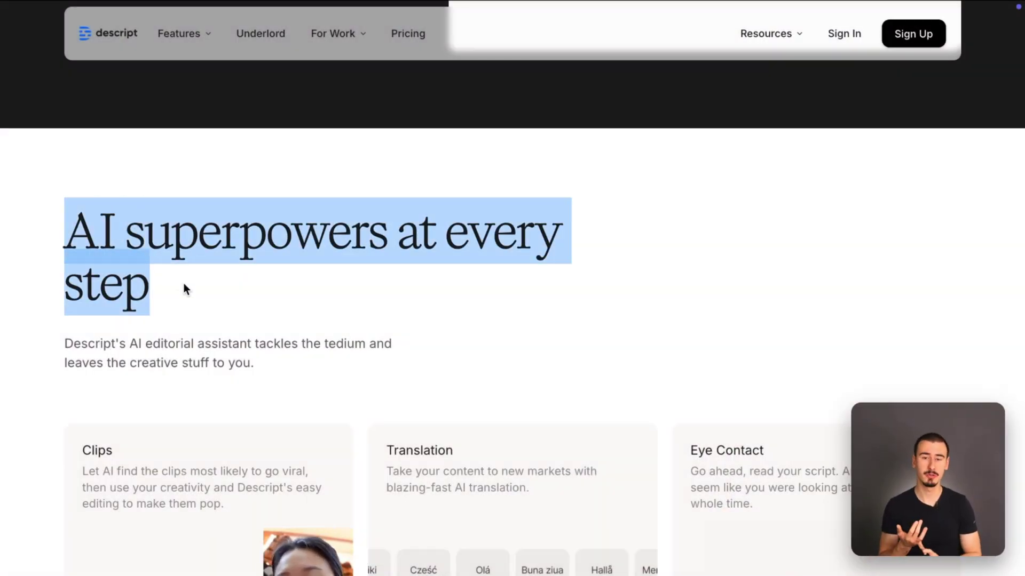
scroll(183, 288, "down", 5)
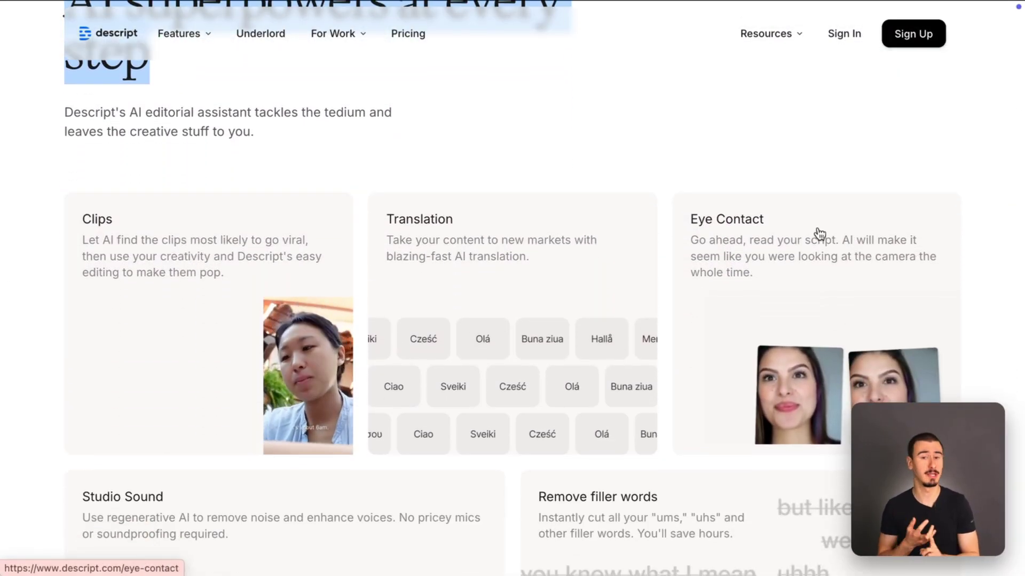
scroll(718, 451, "down", 5)
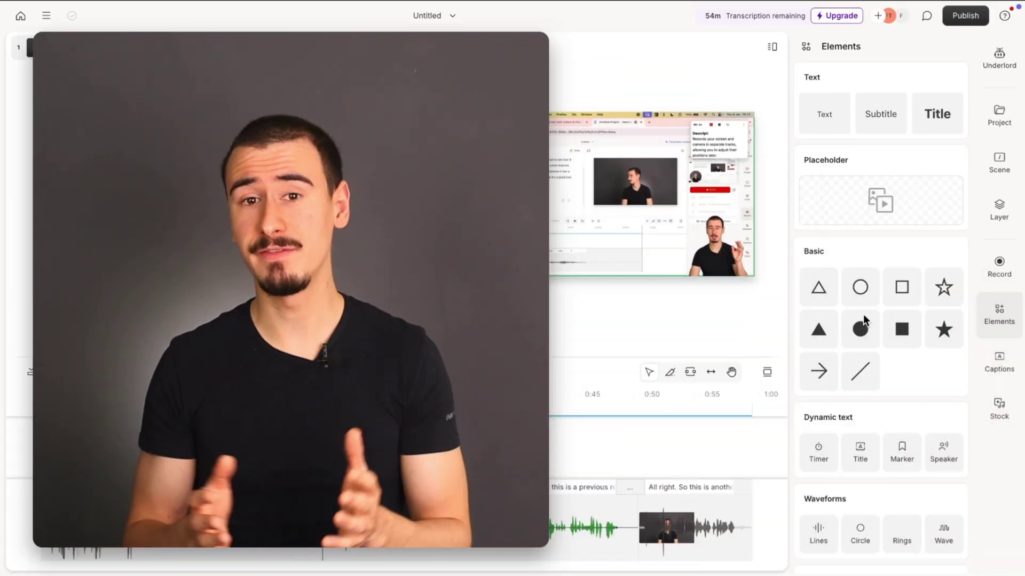
Drag the 'Green forest by day, aerial view' stock clip from the Stock library onto the canvas.
left_click(998, 408)
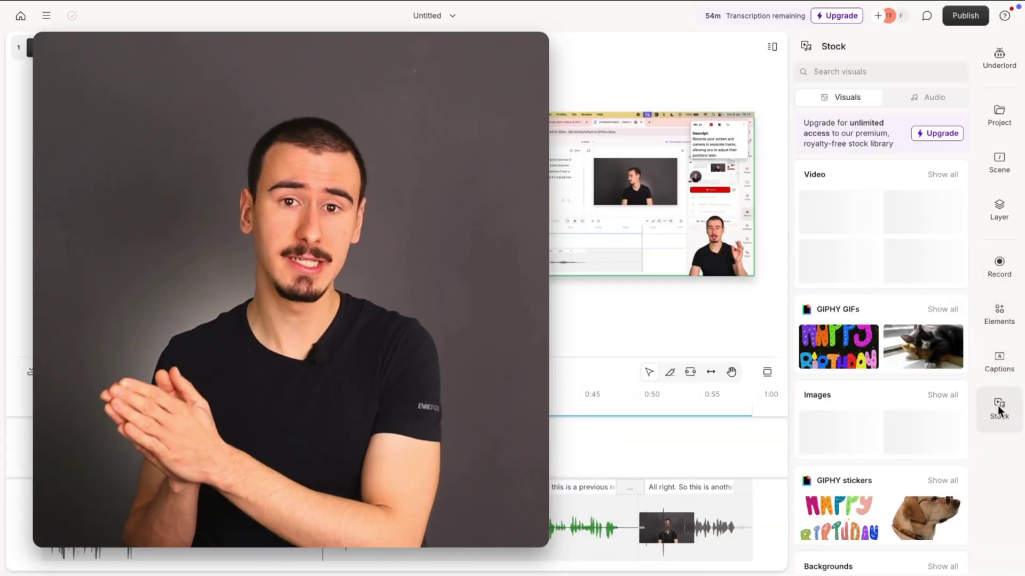
left_click_drag(844, 254, 325, 451)
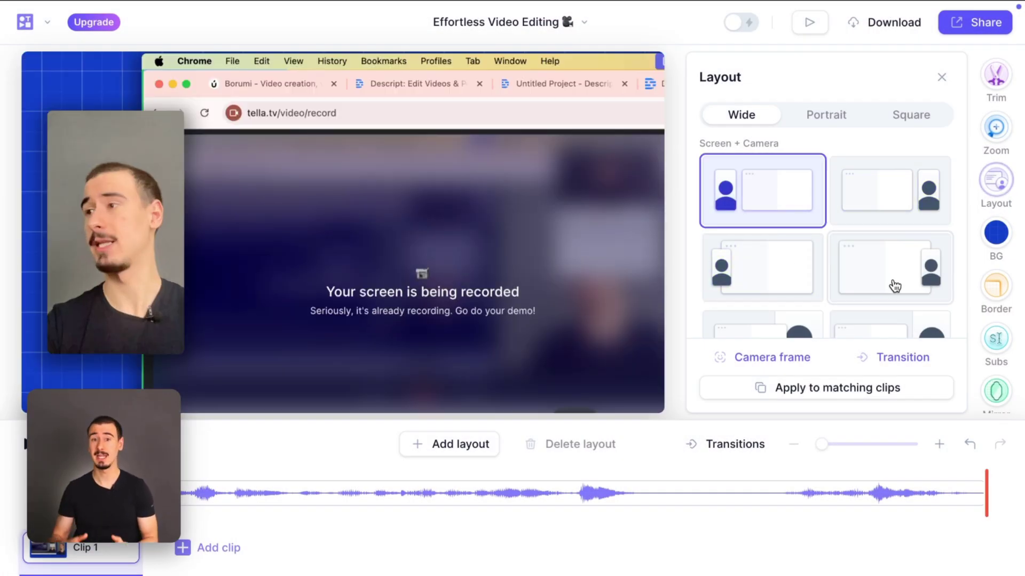
Cycle through the Wide camera layouts to set a large camera beside the screen, then open Zoom.
left_click(891, 287)
scroll(892, 277, "down", 2)
left_click(883, 256)
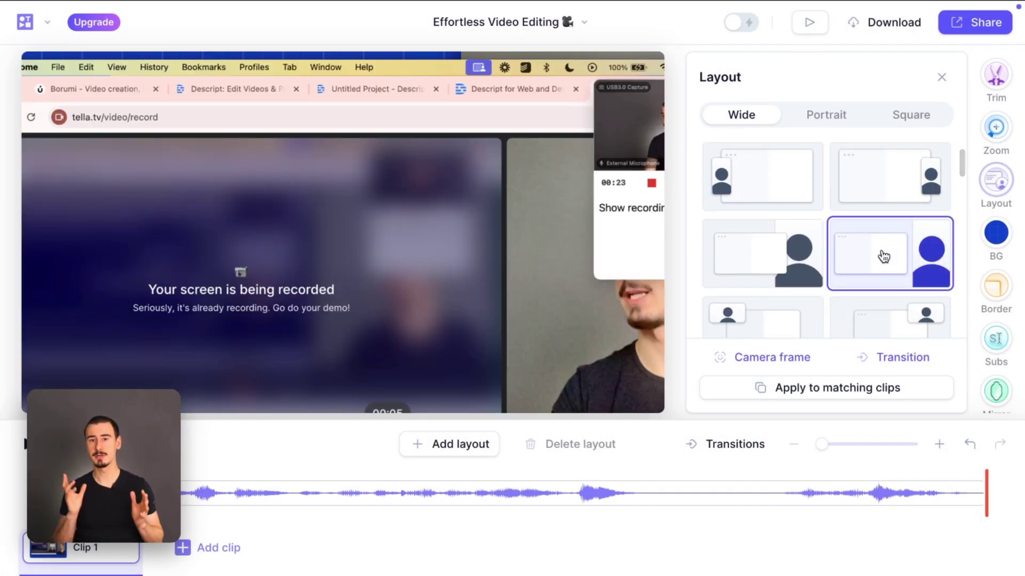
left_click(769, 282)
left_click(793, 183)
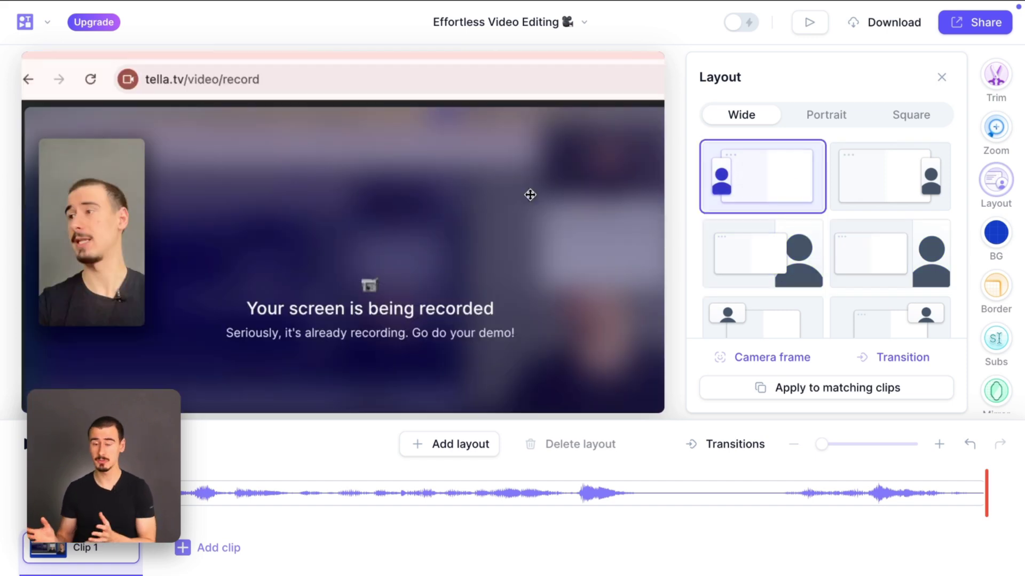
left_click(88, 207)
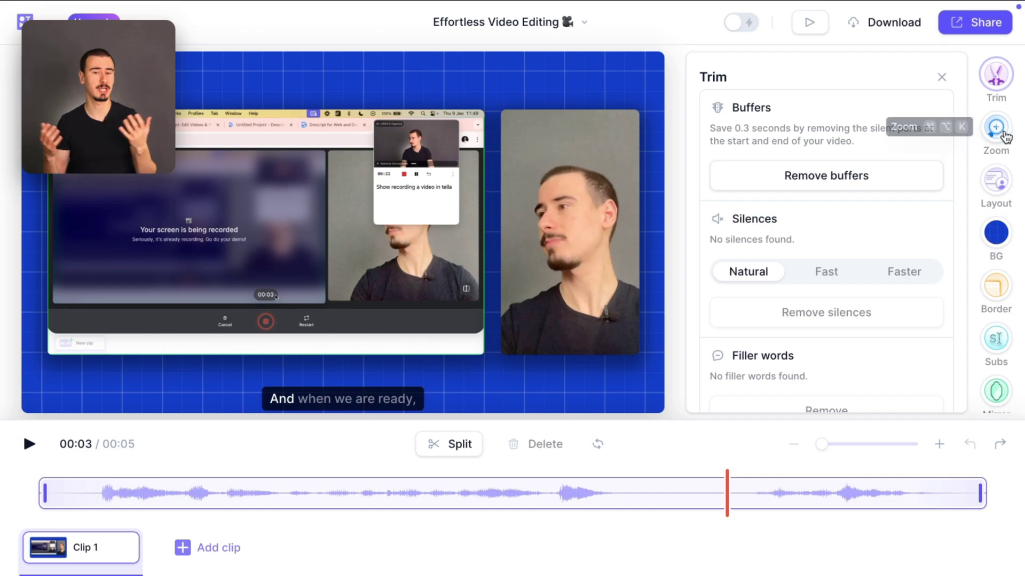
left_click(996, 128)
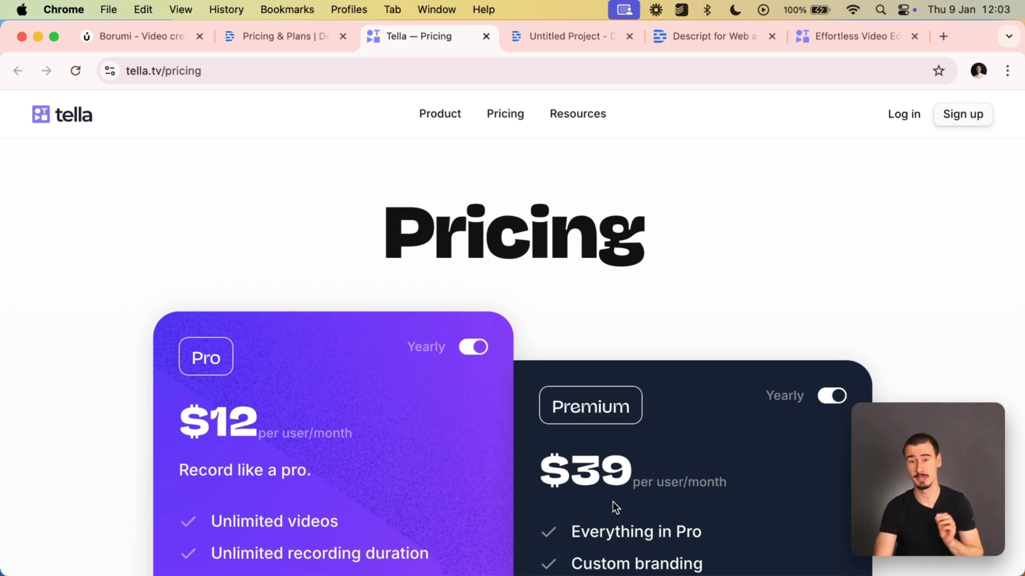
Switch to the 'Pricing & Plans | Descript' tab showing Hobbyist $12, Creator $24 and Business $40.
left_click(299, 36)
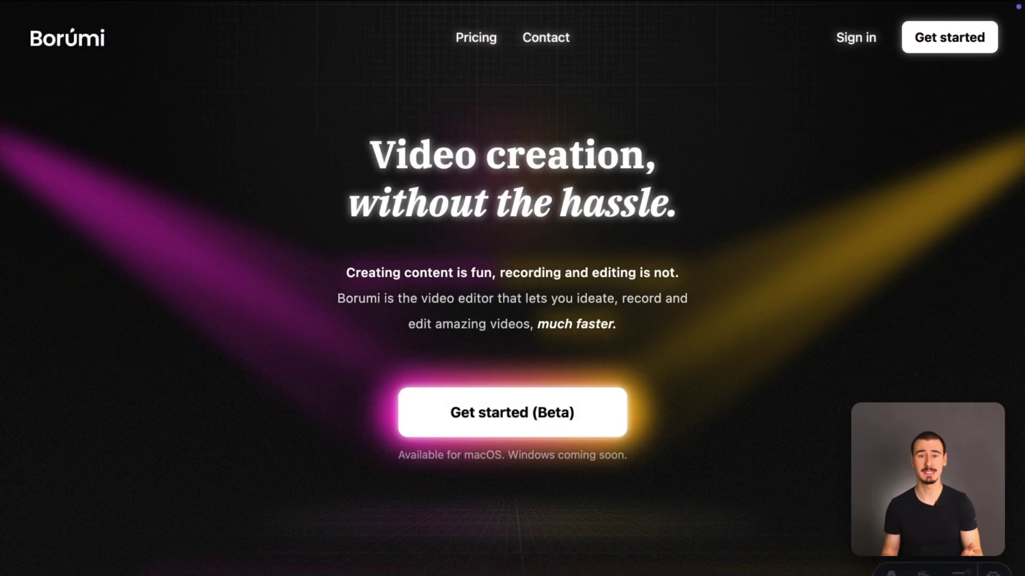
Scroll the Borumi landing page past Get started to the demo video and How it works section.
scroll(512, 288, "down", 3)
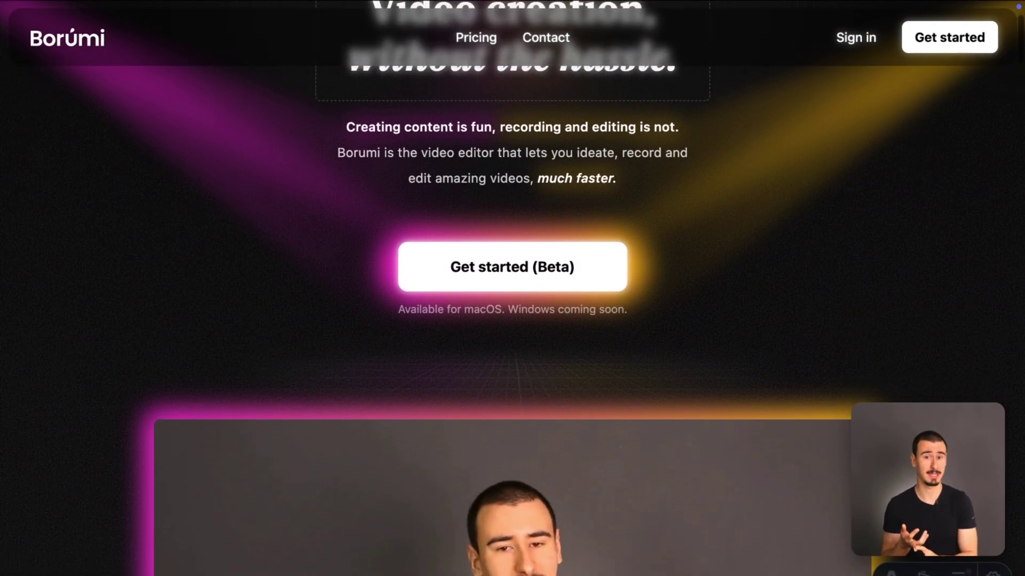
scroll(513, 288, "down", 4)
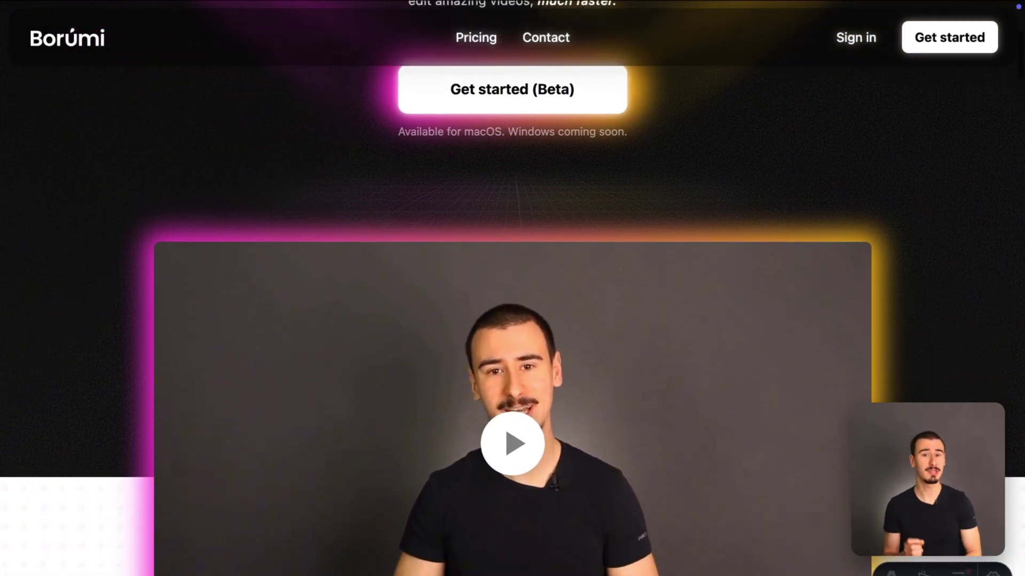
scroll(513, 289, "down", 4)
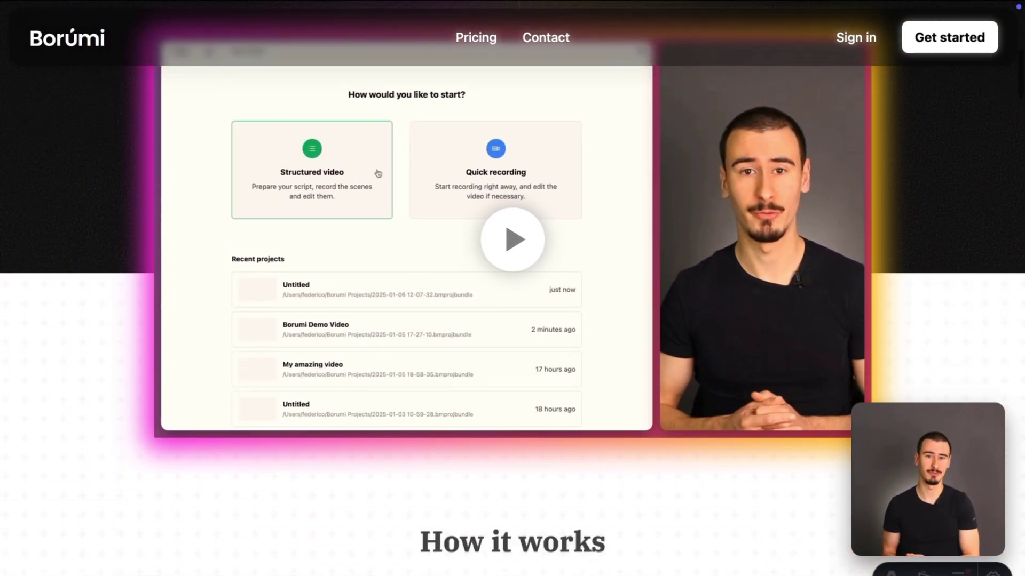
scroll(513, 288, "down", 5)
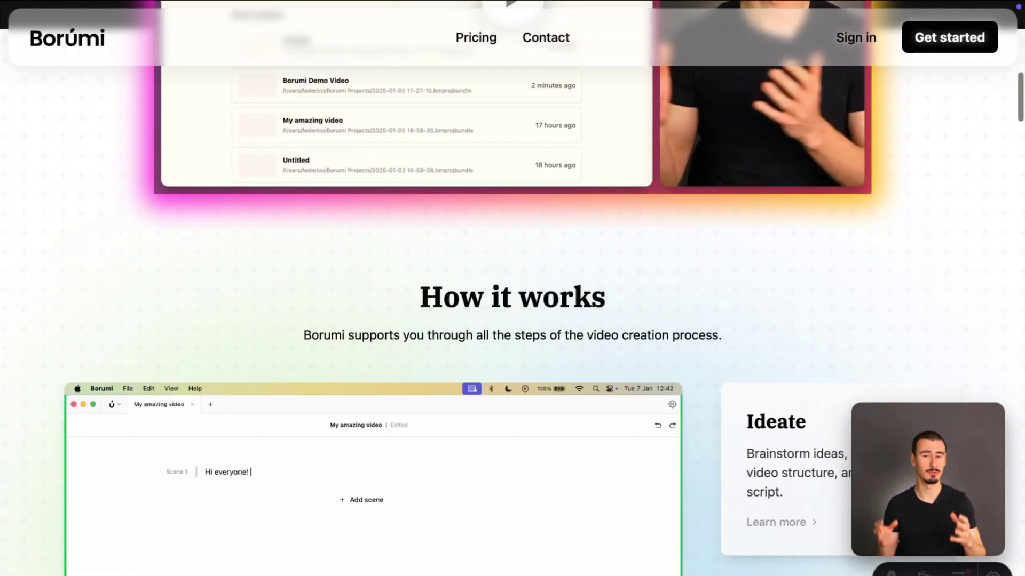
scroll(512, 288, "down", 2)
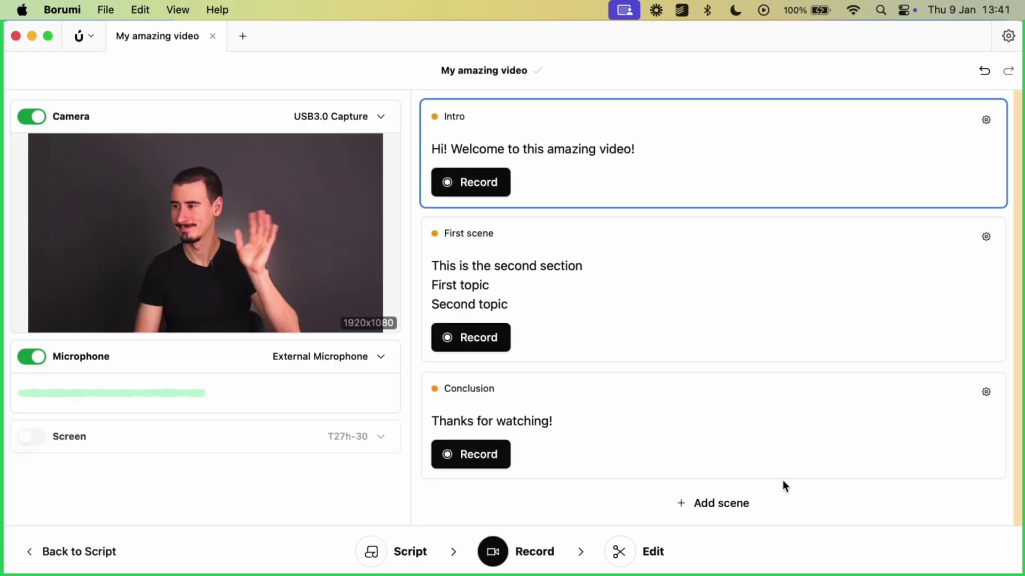
Record two takes of the Intro scene and save the second take.
left_click(489, 188)
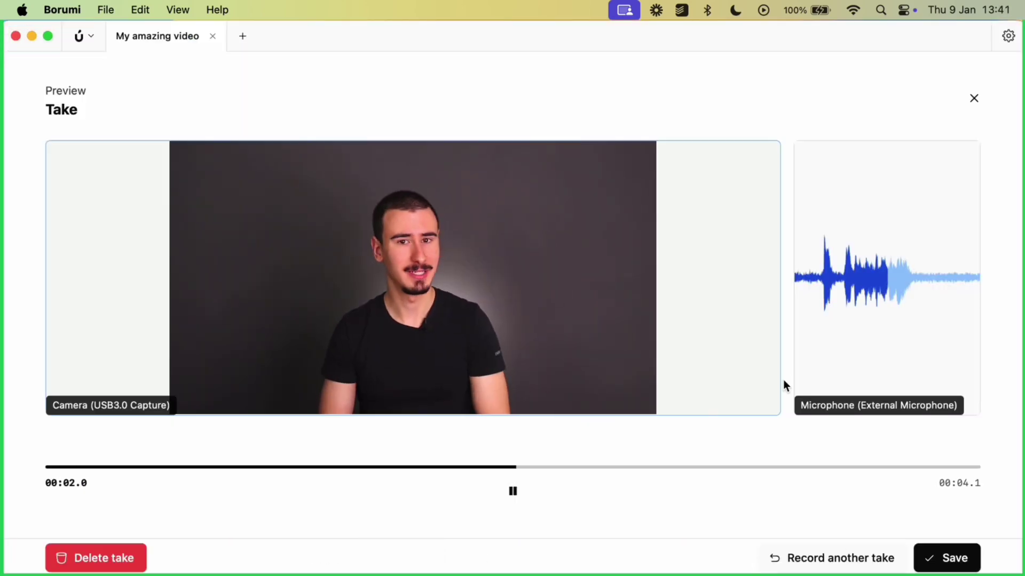
left_click(841, 557)
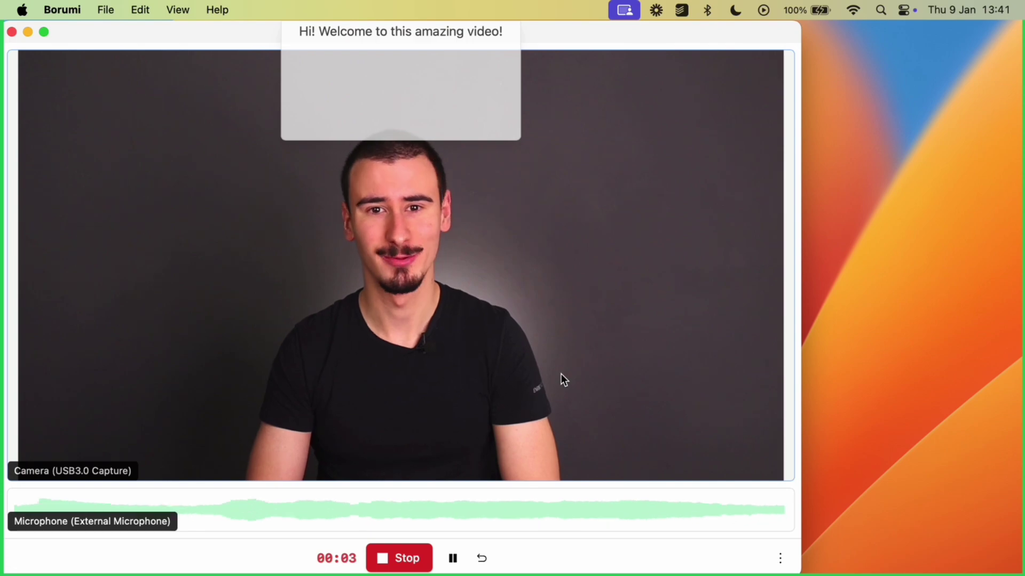
left_click(418, 555)
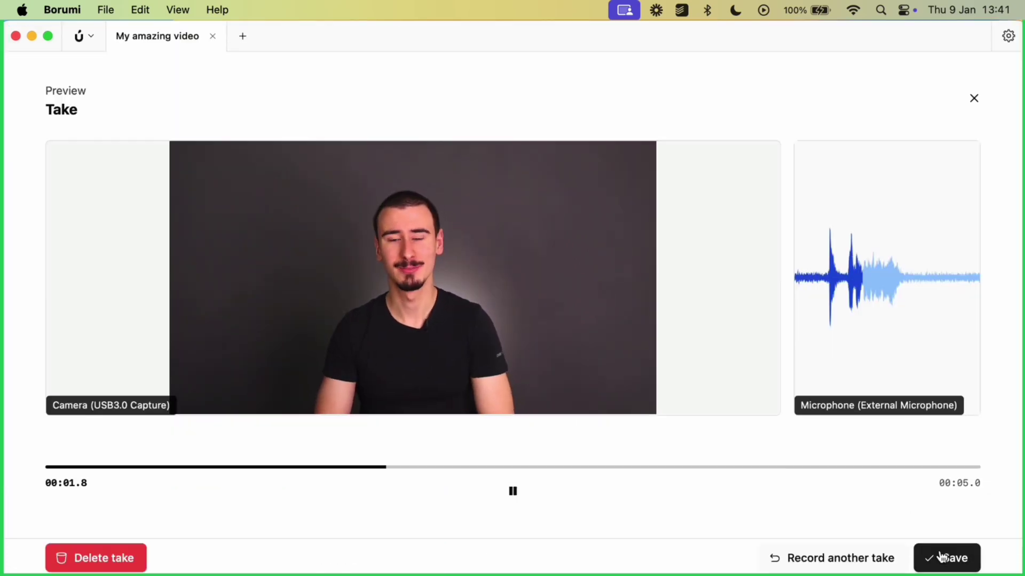
left_click(942, 558)
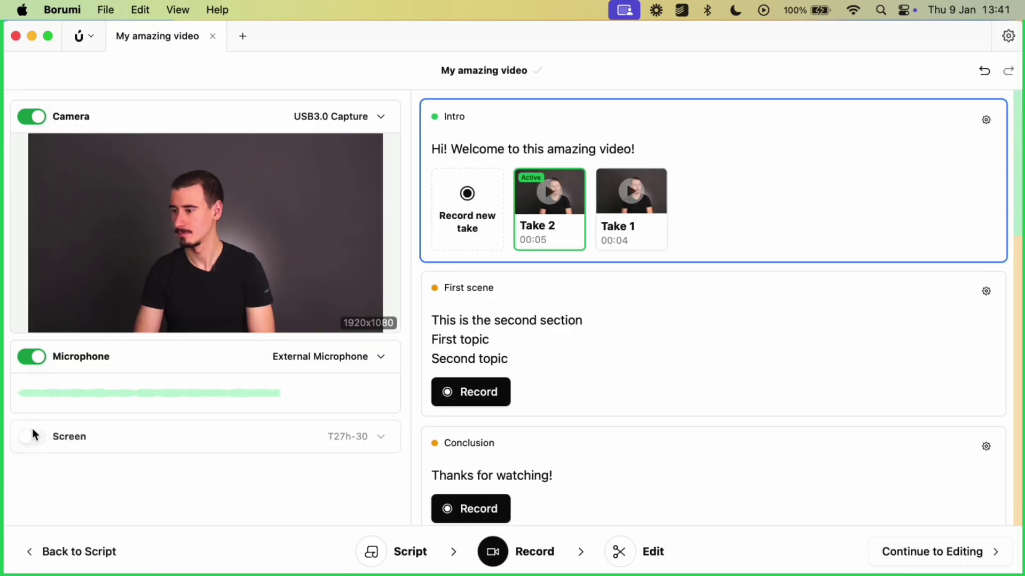
Record a screen take for the First scene, then trim the Intro clip's end, shortening the video to 00:15.3.
left_click(473, 392)
left_click_drag(155, 91, 454, 367)
left_click_drag(213, 247, 549, 545)
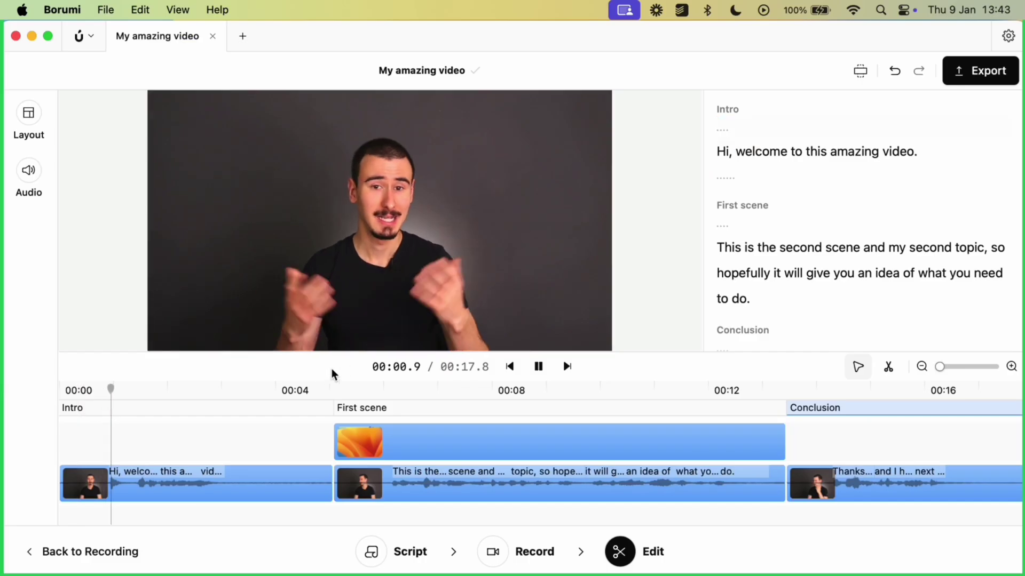
left_click(305, 385)
left_click_drag(325, 483, 249, 483)
Cut a First scene transcript phrase, set screen with camera on the right, and export to Movies as 'My amazing video 2'.
left_click_drag(745, 203, 964, 203)
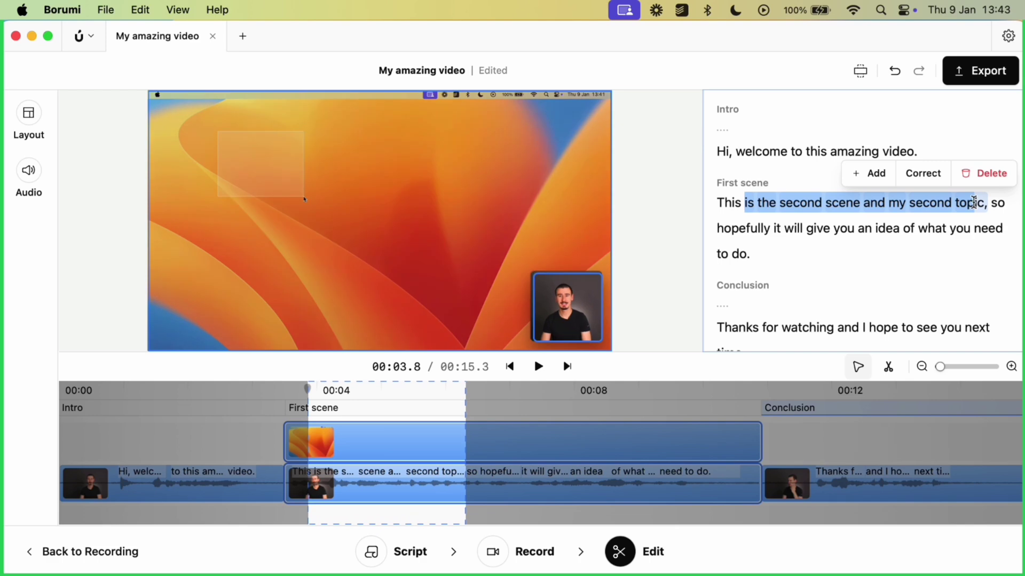
key("BackSpace")
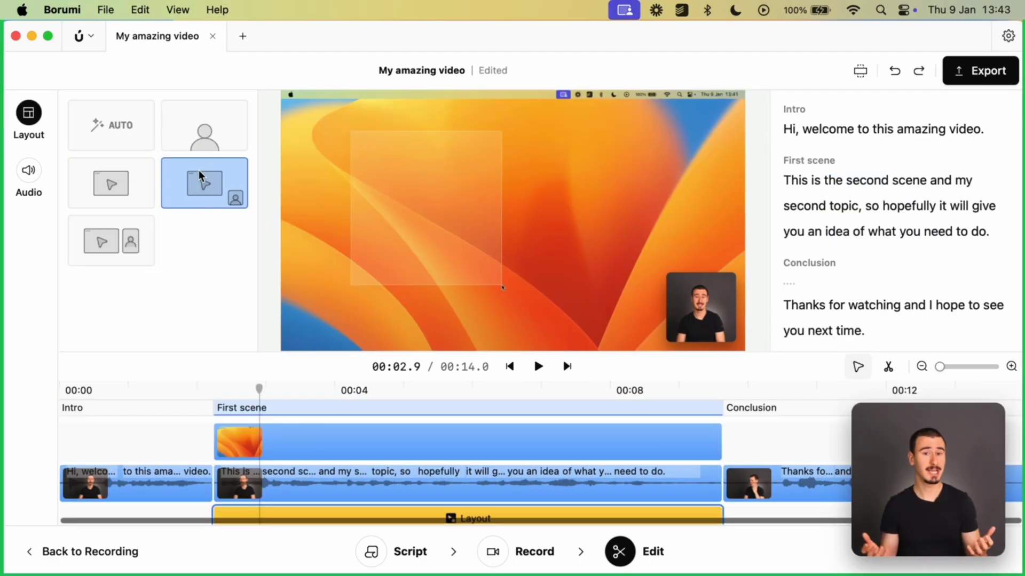
left_click(205, 130)
left_click(206, 182)
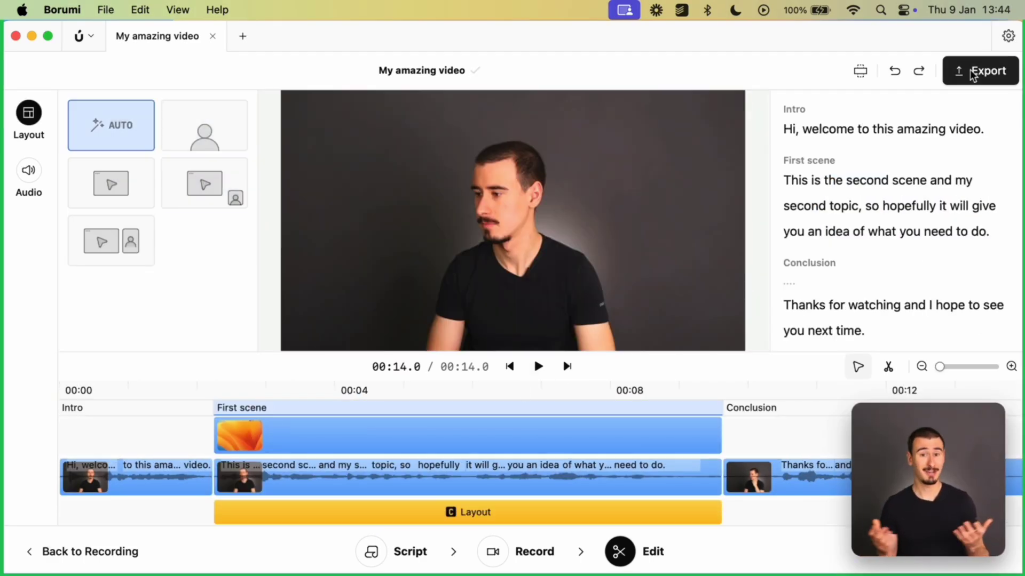
left_click(982, 71)
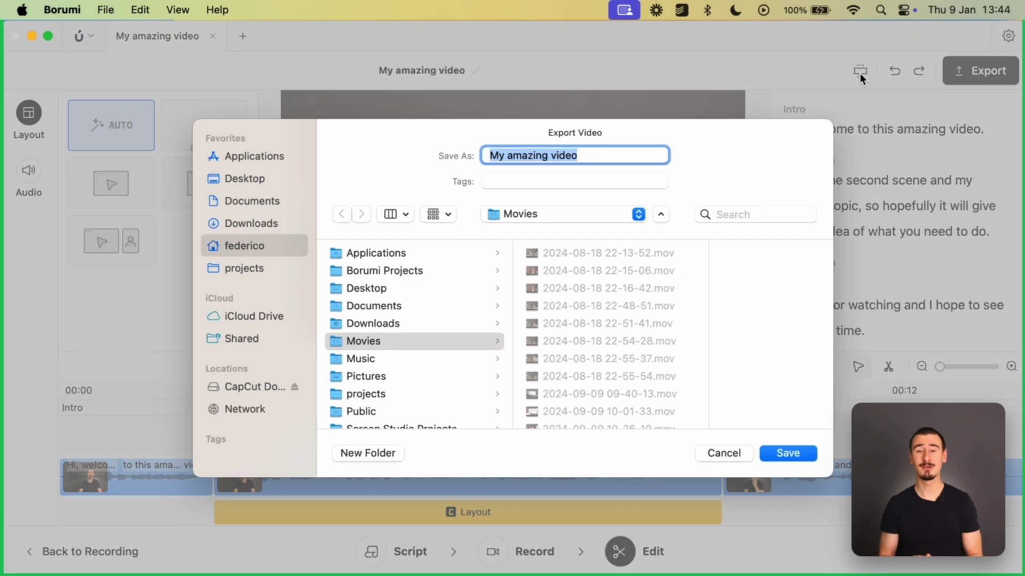
left_click(787, 453)
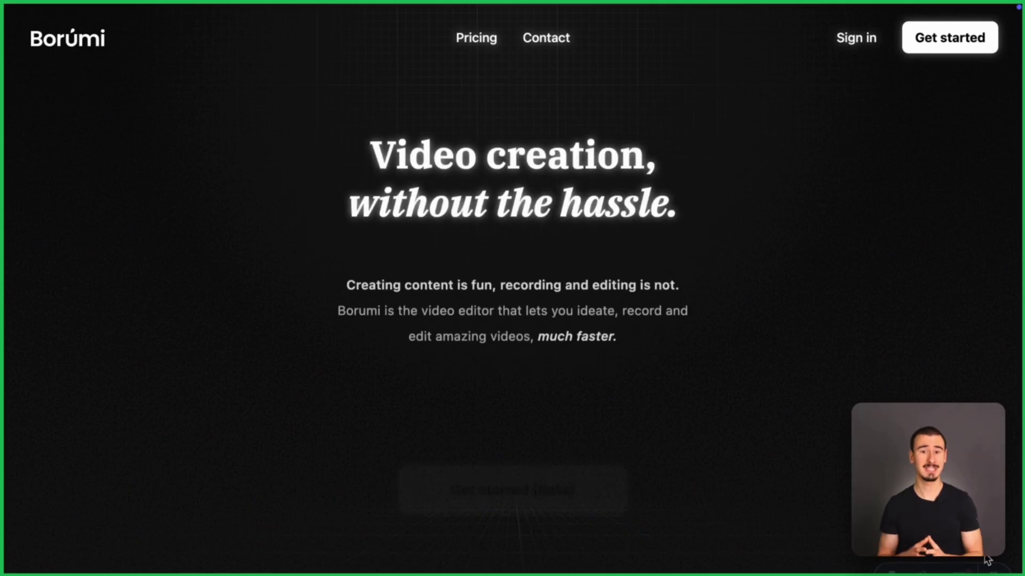